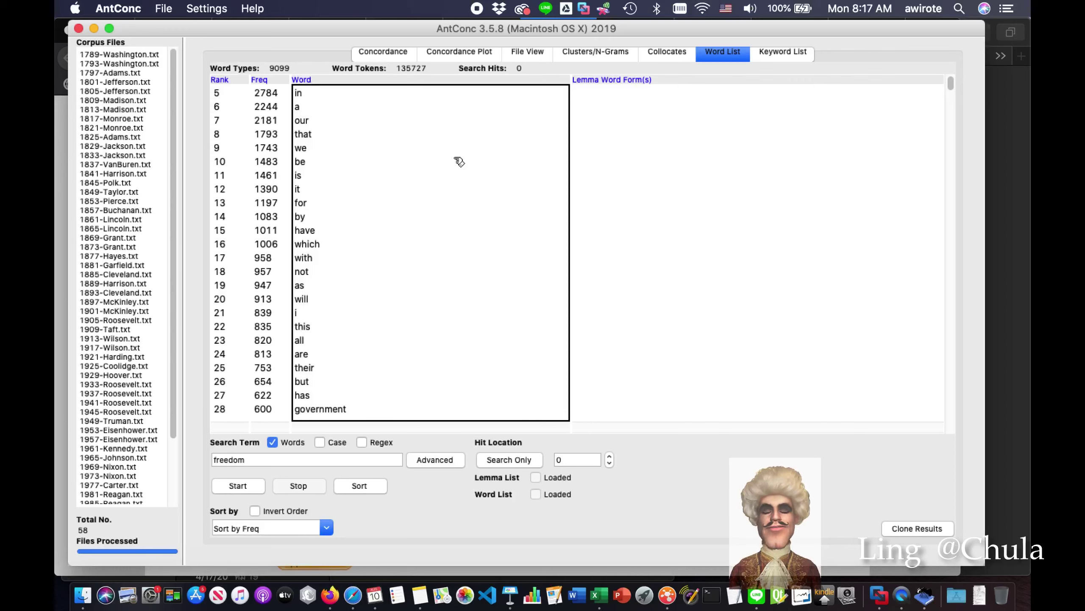
Find "peace" in the frequency-sorted word list and open its concordance lines
{"action": "scroll", "coordinate": [458, 161], "scroll_direction": "down", "scroll_amount": 4}
{"action": "scroll", "coordinate": [459, 162], "scroll_direction": "down", "scroll_amount": 7}
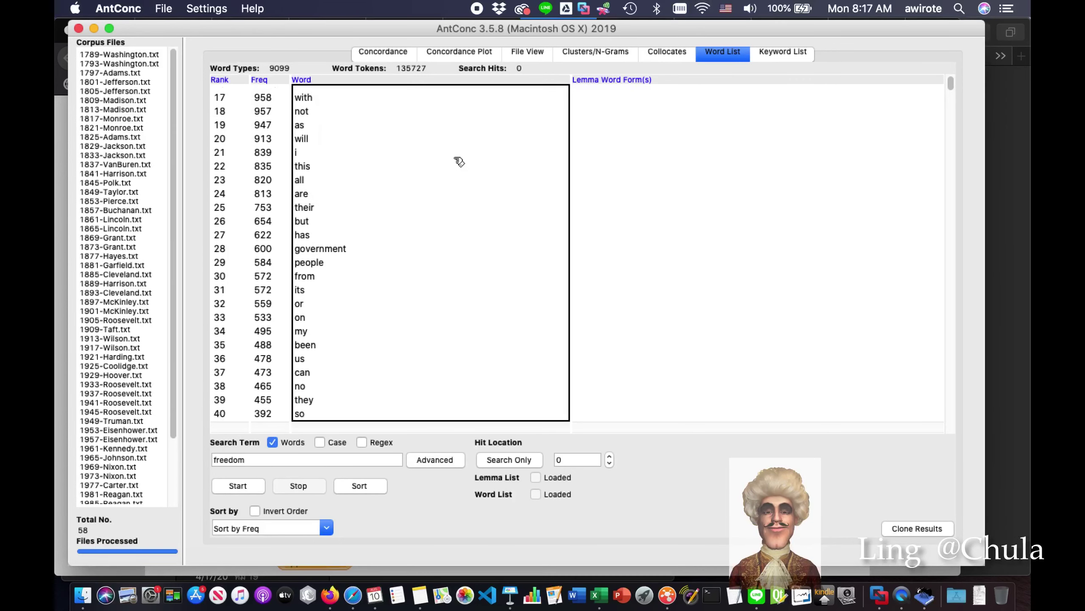
{"action": "scroll", "coordinate": [458, 162], "scroll_direction": "down", "scroll_amount": 4}
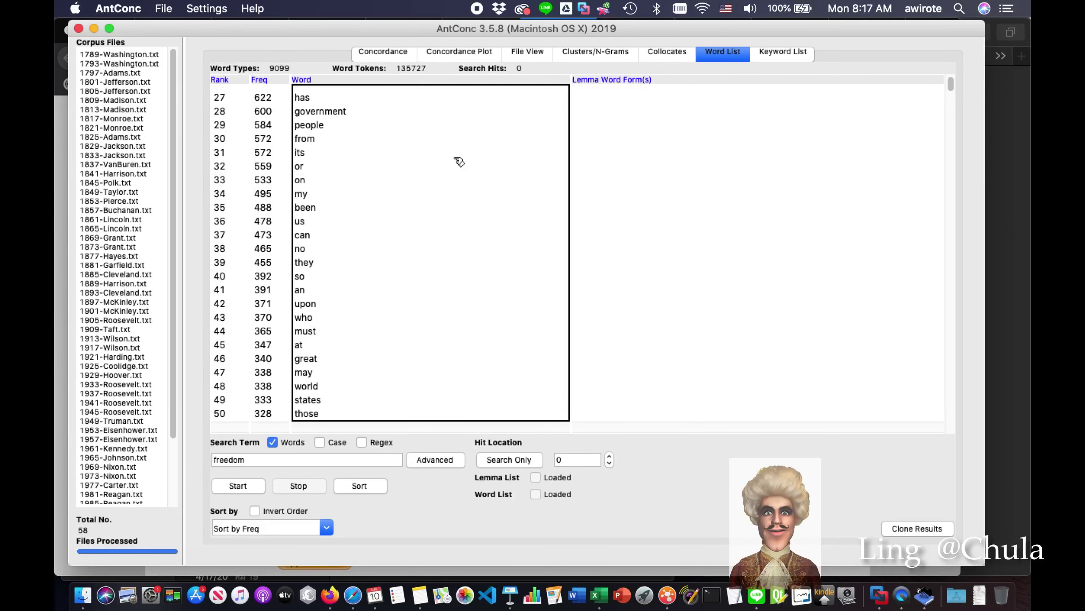
{"action": "scroll", "coordinate": [459, 161], "scroll_direction": "down", "scroll_amount": 3}
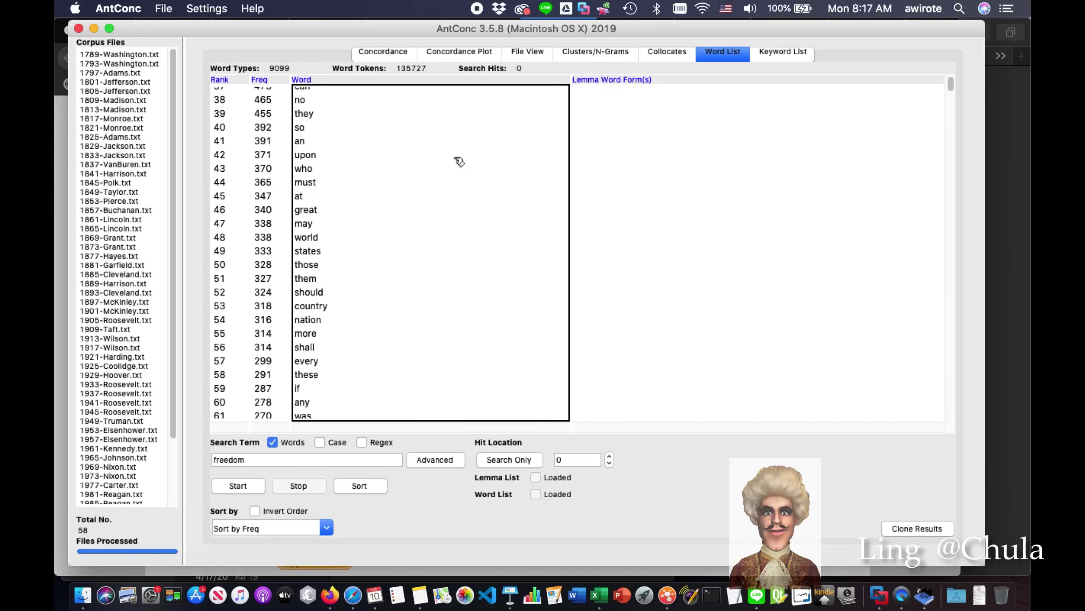
{"action": "scroll", "coordinate": [459, 161], "scroll_direction": "down", "scroll_amount": 4}
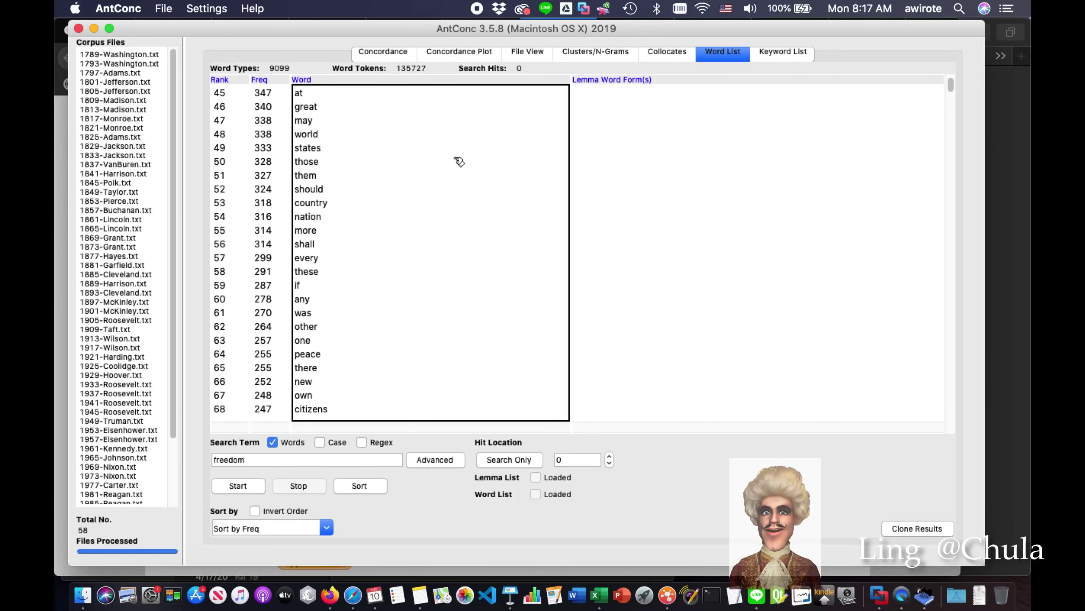
{"action": "scroll", "coordinate": [459, 162], "scroll_direction": "down", "scroll_amount": 2}
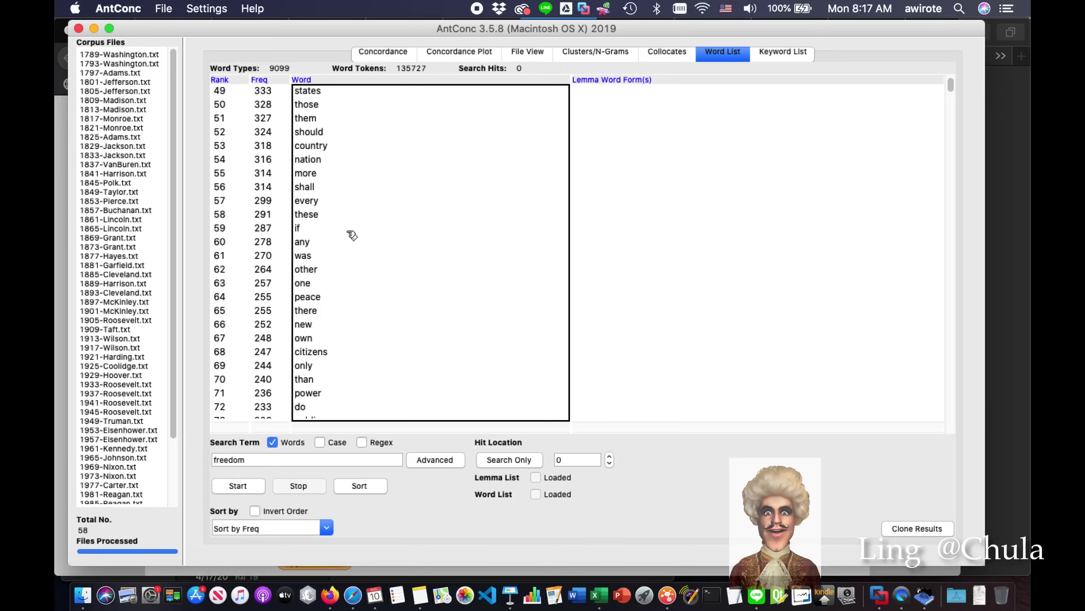
{"action": "scroll", "coordinate": [348, 231], "scroll_direction": "down", "scroll_amount": 4}
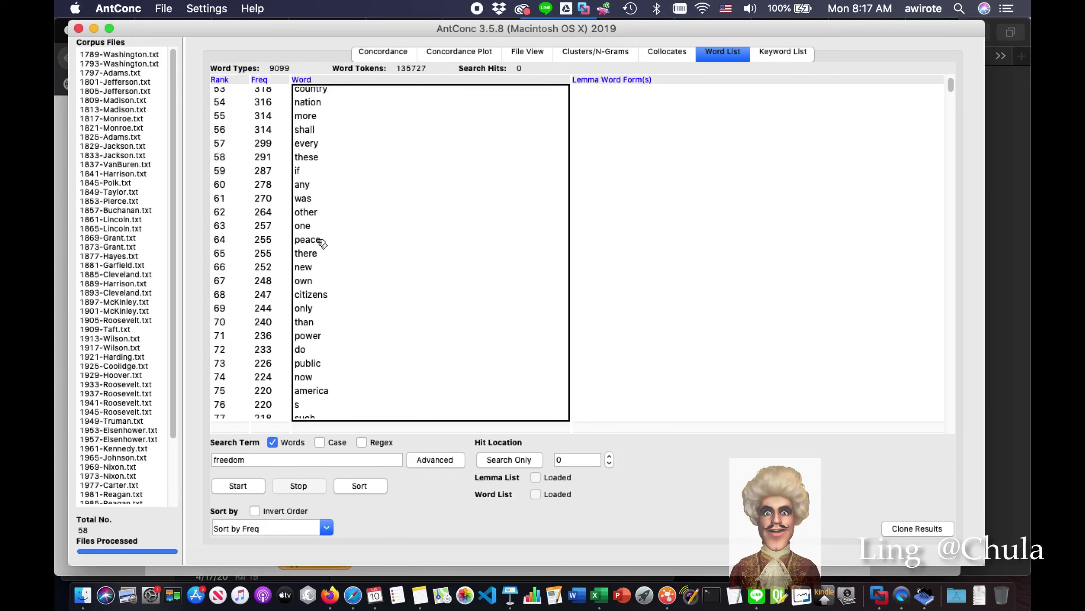
{"action": "left_click", "coordinate": [322, 242]}
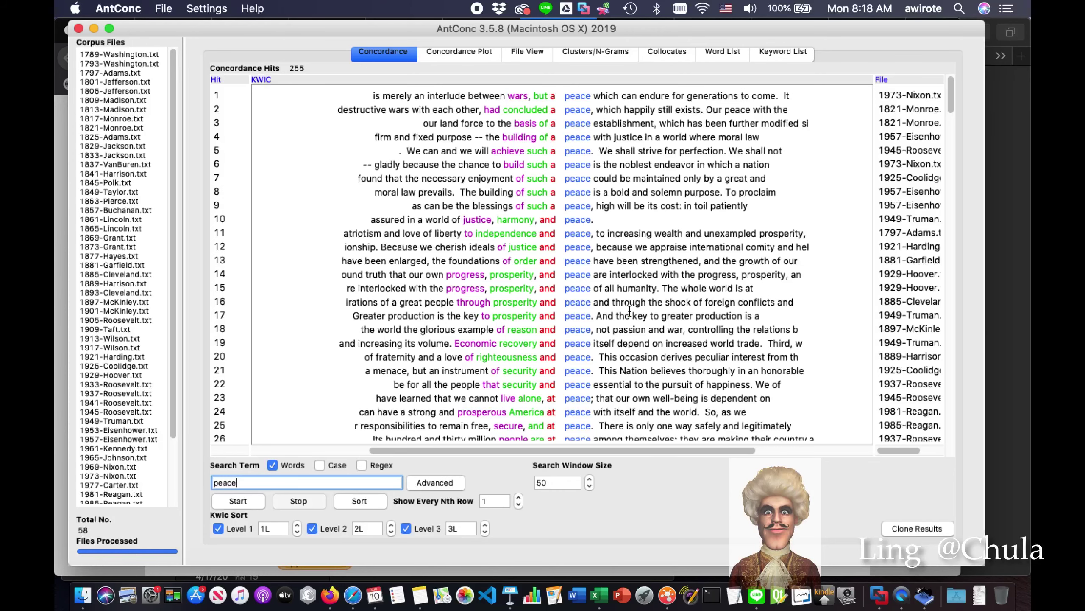
Examine the concordance lines for "peace", focusing on the words that come before it
{"action": "scroll", "coordinate": [630, 310], "scroll_direction": "down", "scroll_amount": 10}
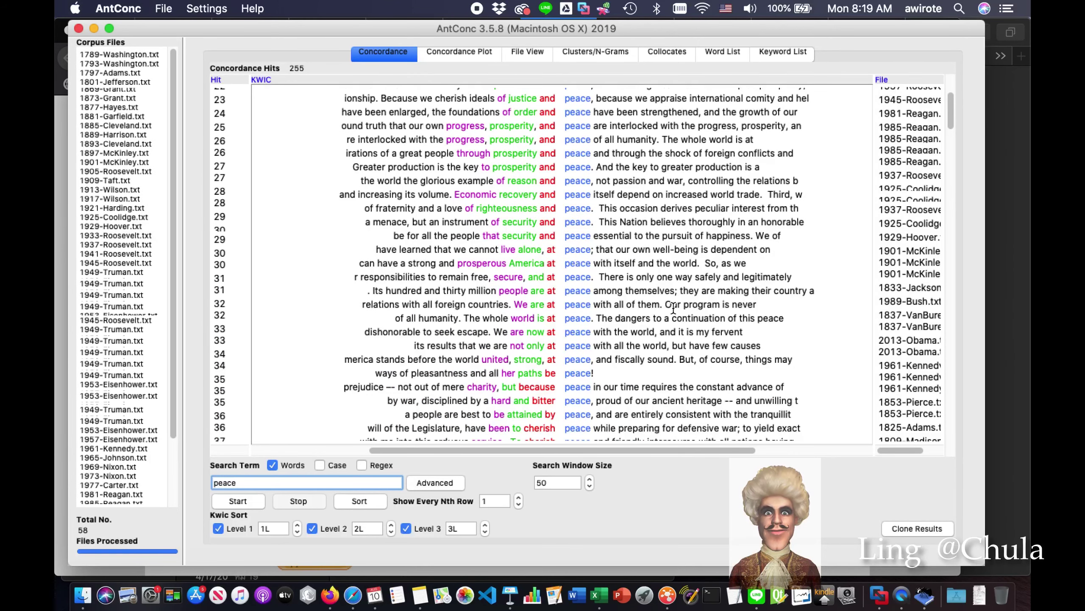
{"action": "scroll", "coordinate": [673, 308], "scroll_direction": "down", "scroll_amount": 5}
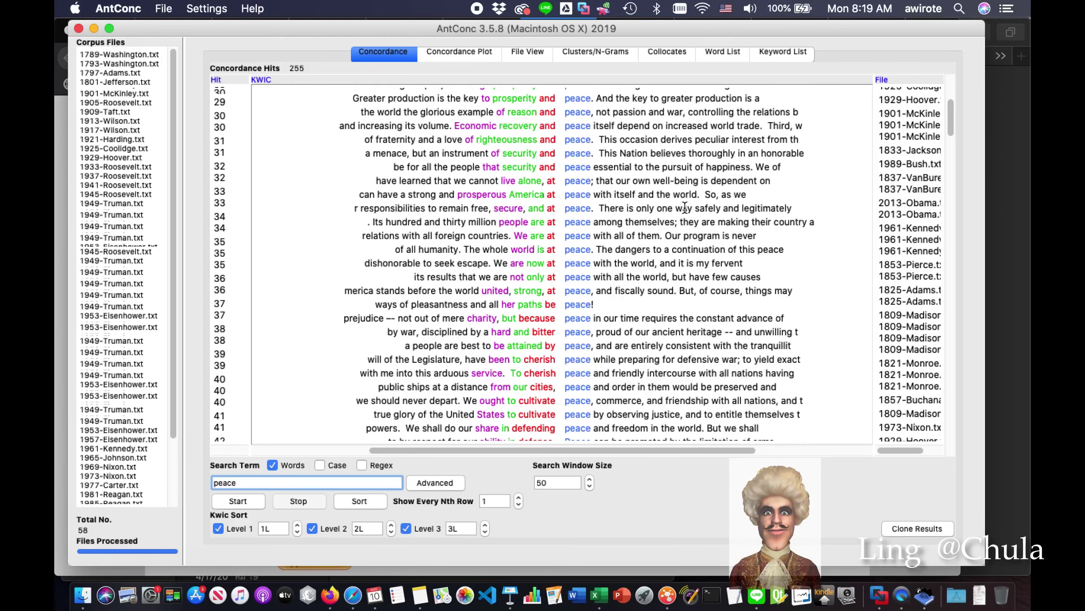
{"action": "scroll", "coordinate": [682, 208], "scroll_direction": "down", "scroll_amount": 6}
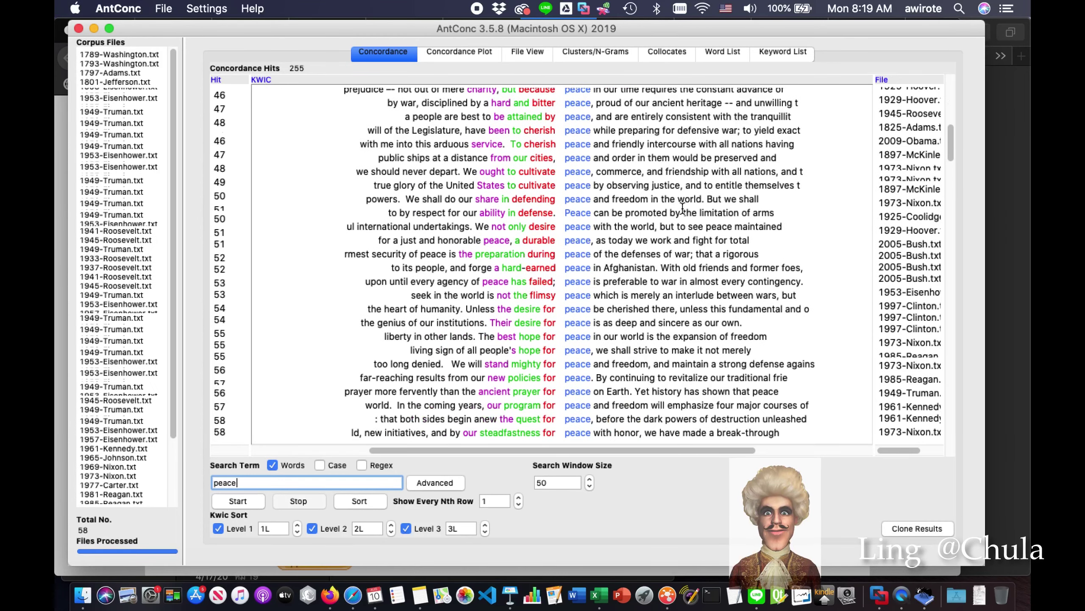
{"action": "scroll", "coordinate": [682, 209], "scroll_direction": "down", "scroll_amount": 15}
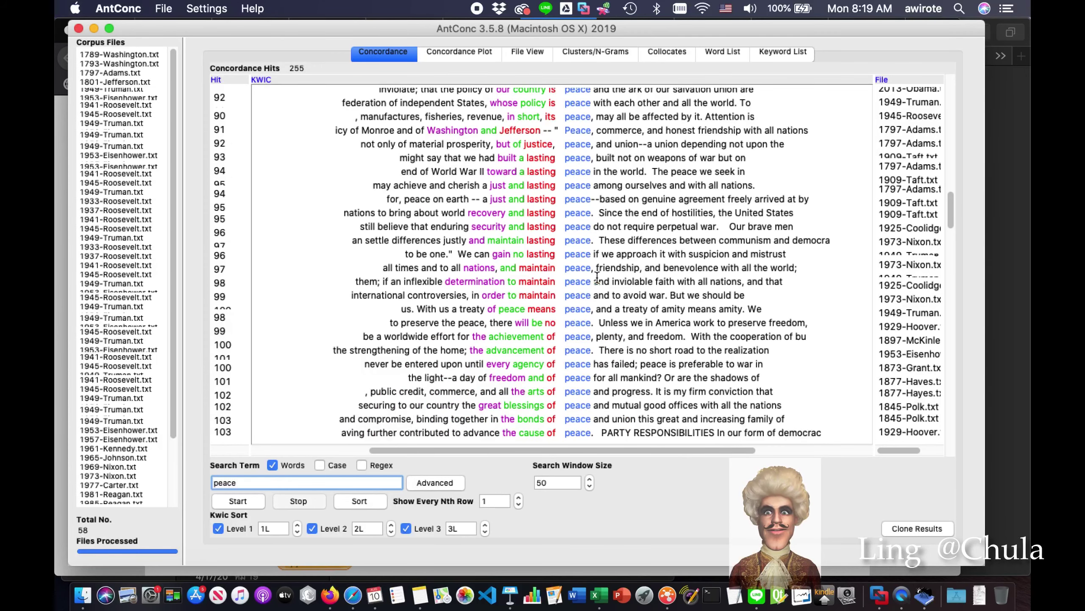
{"action": "scroll", "coordinate": [703, 269], "scroll_direction": "down", "scroll_amount": 3}
{"action": "scroll", "coordinate": [583, 212], "scroll_direction": "down", "scroll_amount": 4}
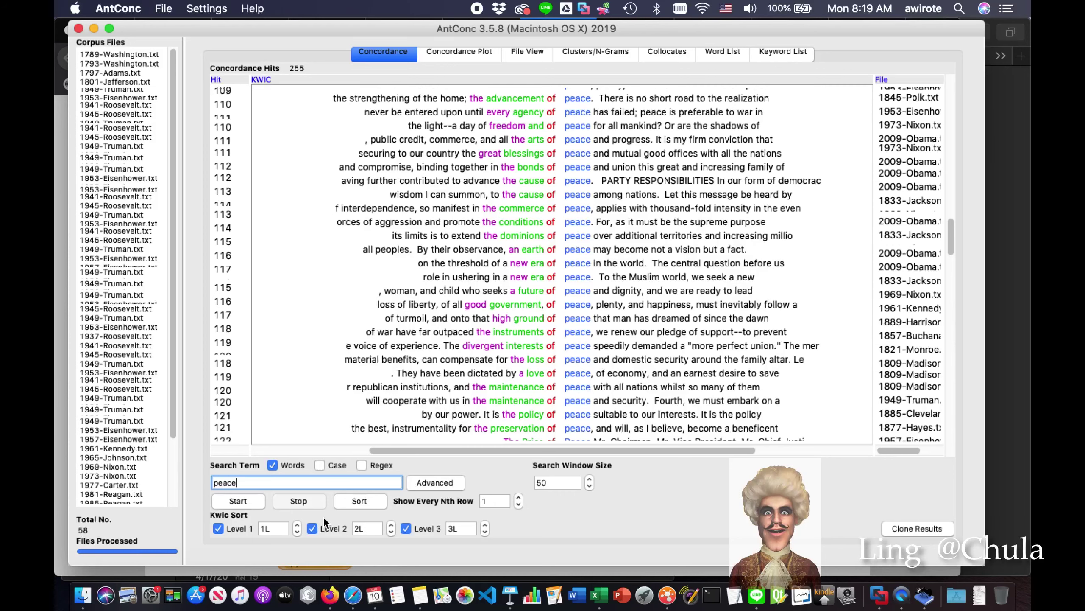
Set the three KWIC sort levels to 1R, 2R and 3R and re-sort the concordance lines
{"action": "left_click", "coordinate": [298, 530]}
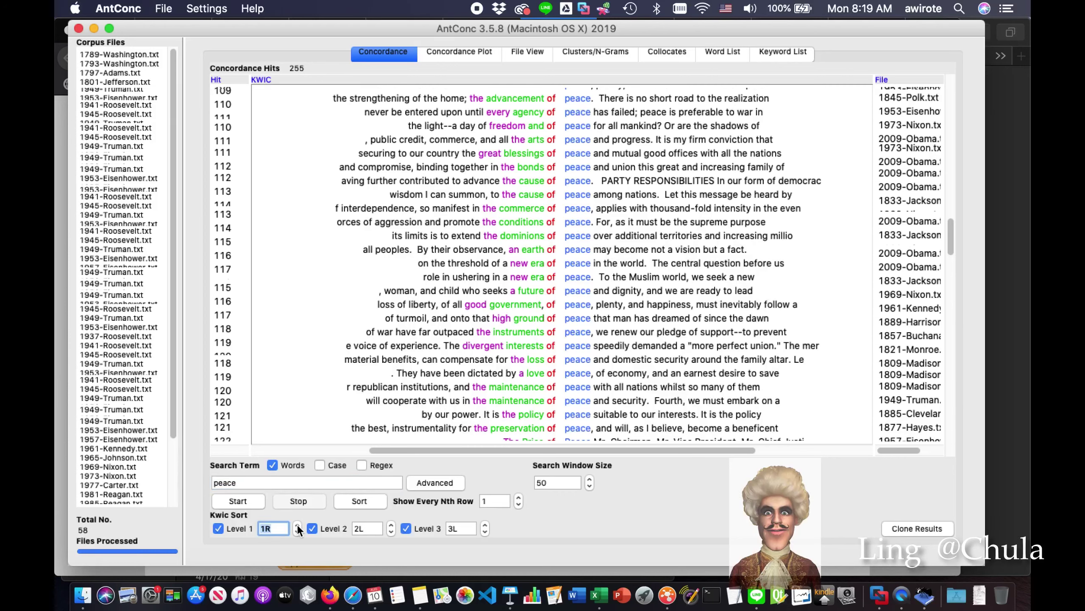
{"action": "left_click", "coordinate": [391, 524]}
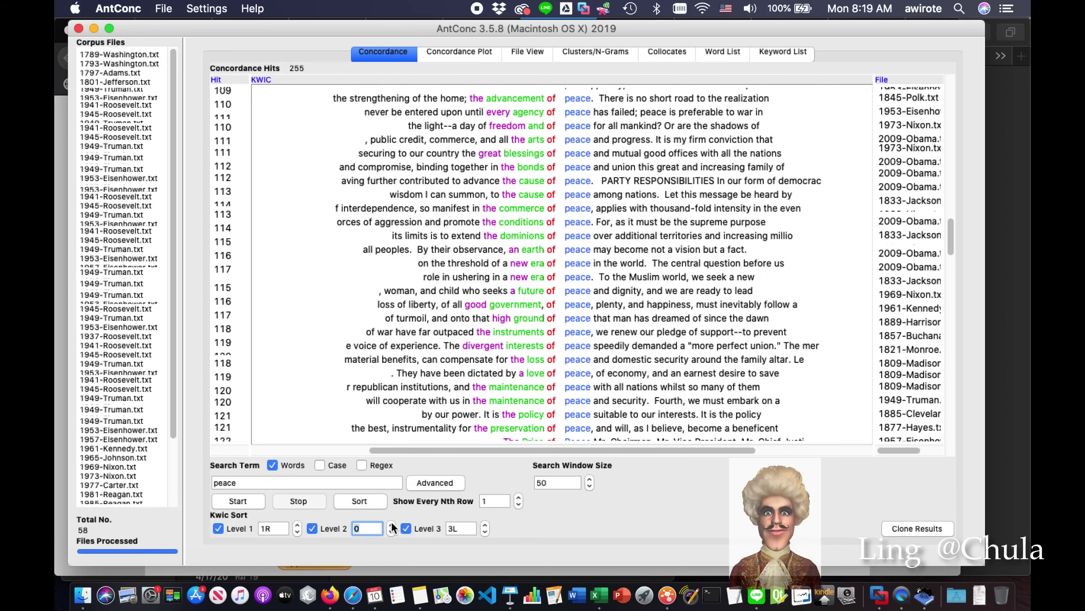
{"action": "left_click", "coordinate": [485, 524]}
{"action": "left_click", "coordinate": [485, 524]}
{"action": "left_click", "coordinate": [485, 524]}
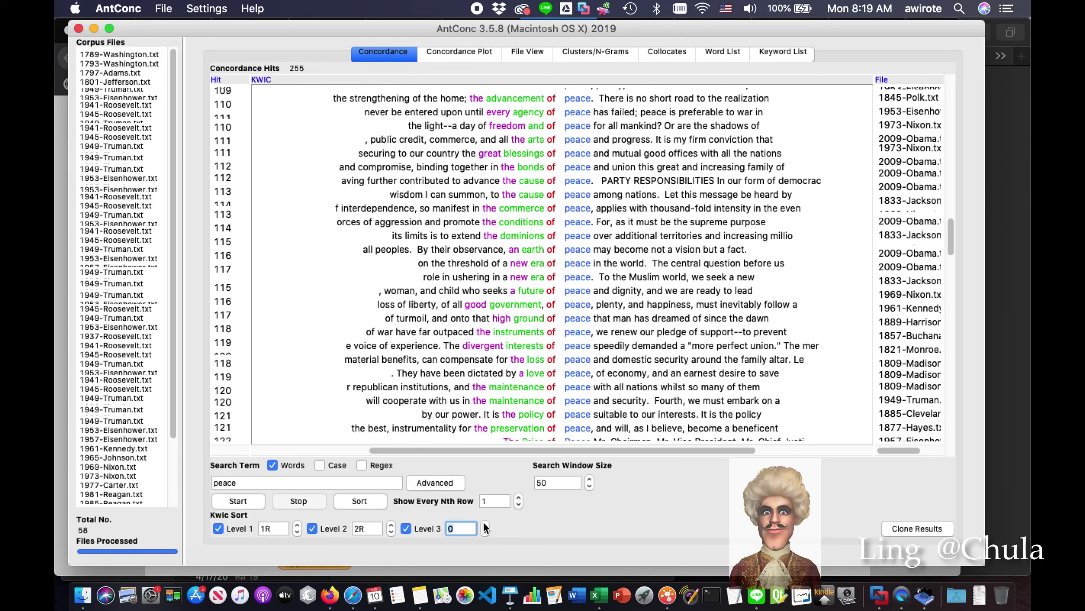
{"action": "left_click", "coordinate": [485, 524]}
{"action": "left_click", "coordinate": [485, 524]}
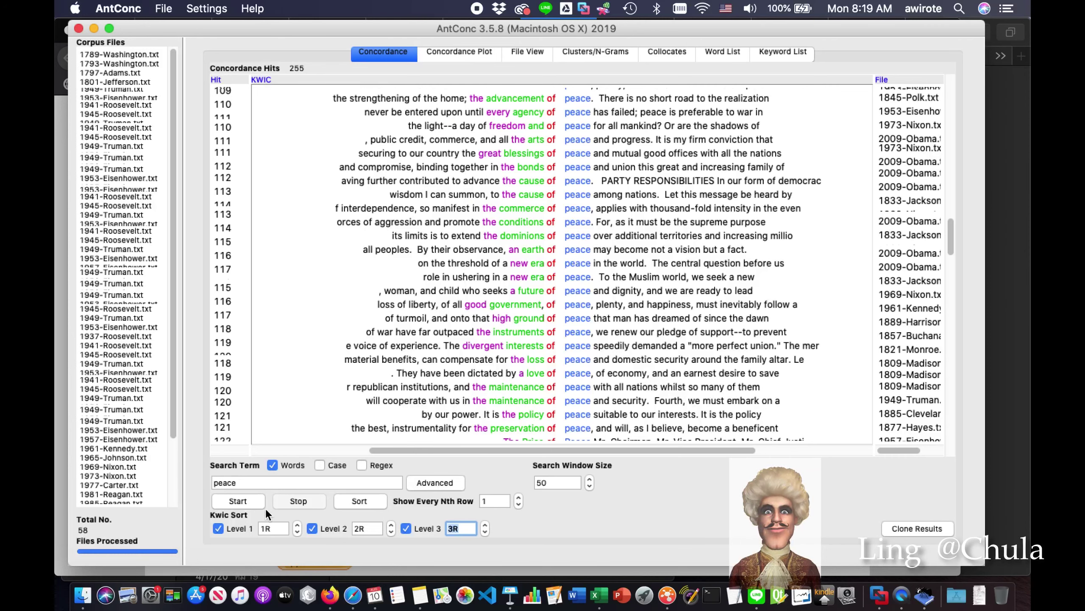
{"action": "left_click", "coordinate": [360, 500]}
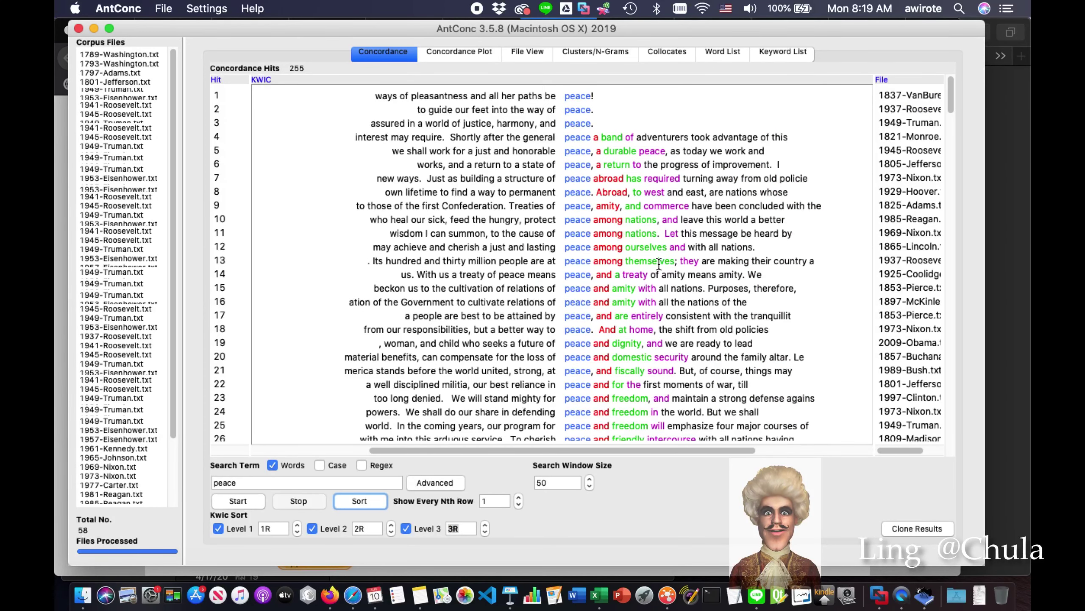
Examine the re-sorted concordance lines for the word patterns that follow "peace"
{"action": "scroll", "coordinate": [659, 264], "scroll_direction": "down", "scroll_amount": 10}
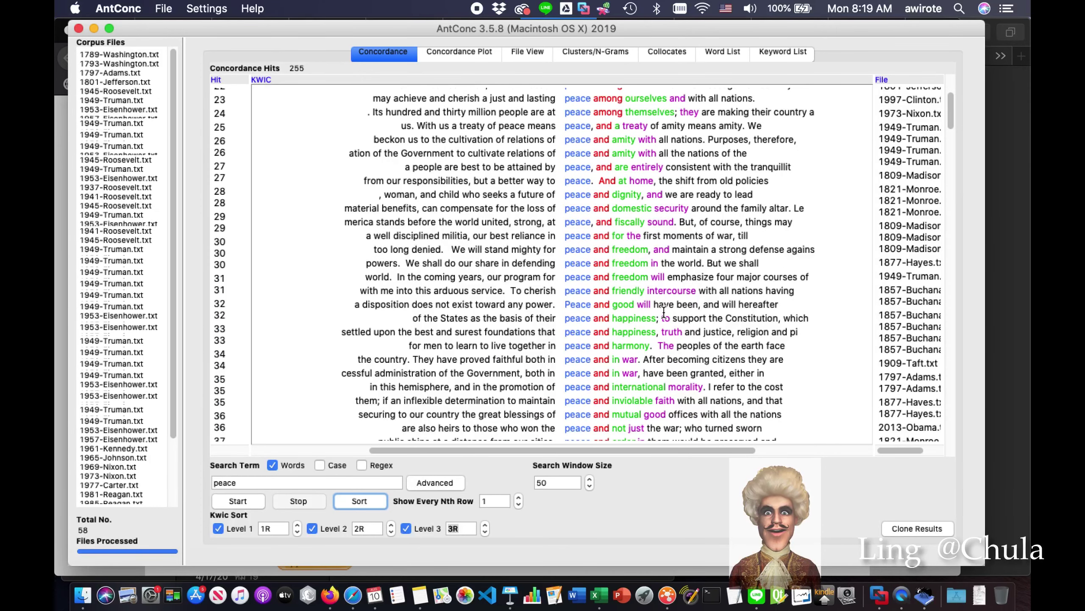
{"action": "scroll", "coordinate": [663, 312], "scroll_direction": "down", "scroll_amount": 5}
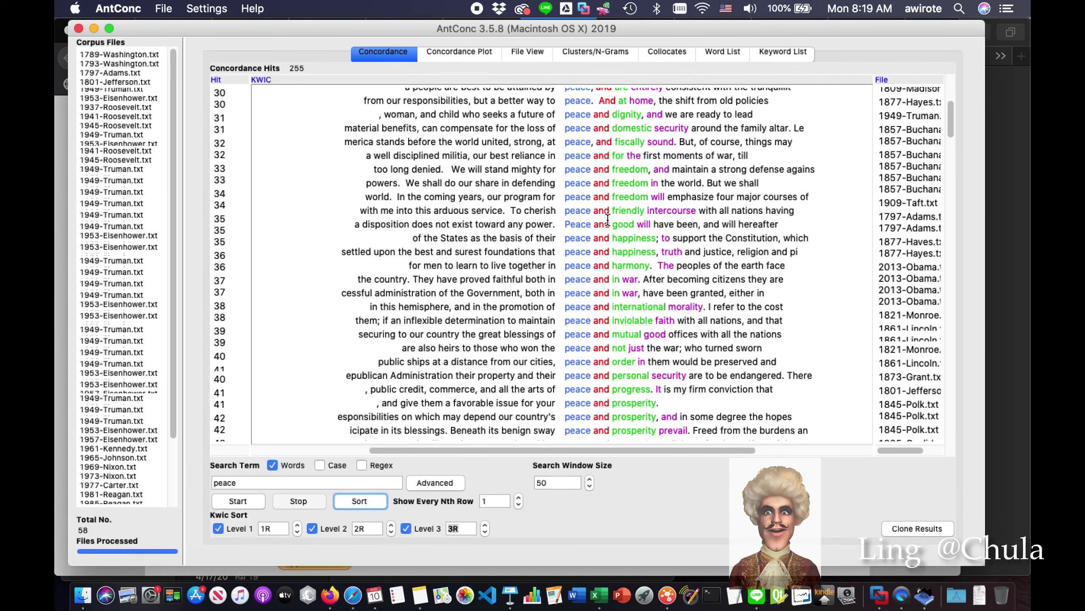
{"action": "scroll", "coordinate": [658, 359], "scroll_direction": "down", "scroll_amount": 10}
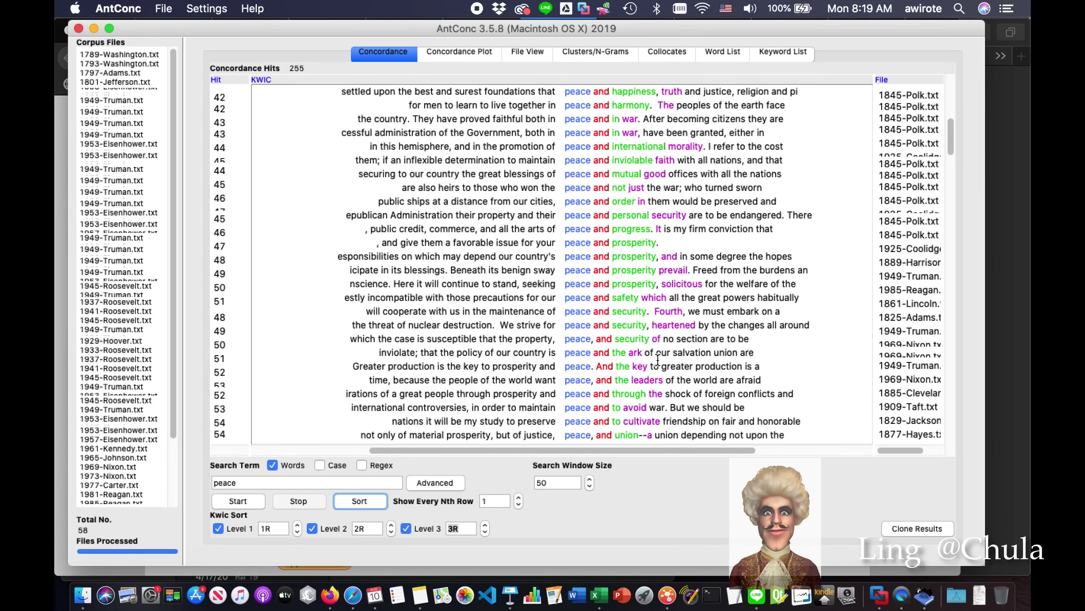
{"action": "scroll", "coordinate": [658, 360], "scroll_direction": "down", "scroll_amount": 1}
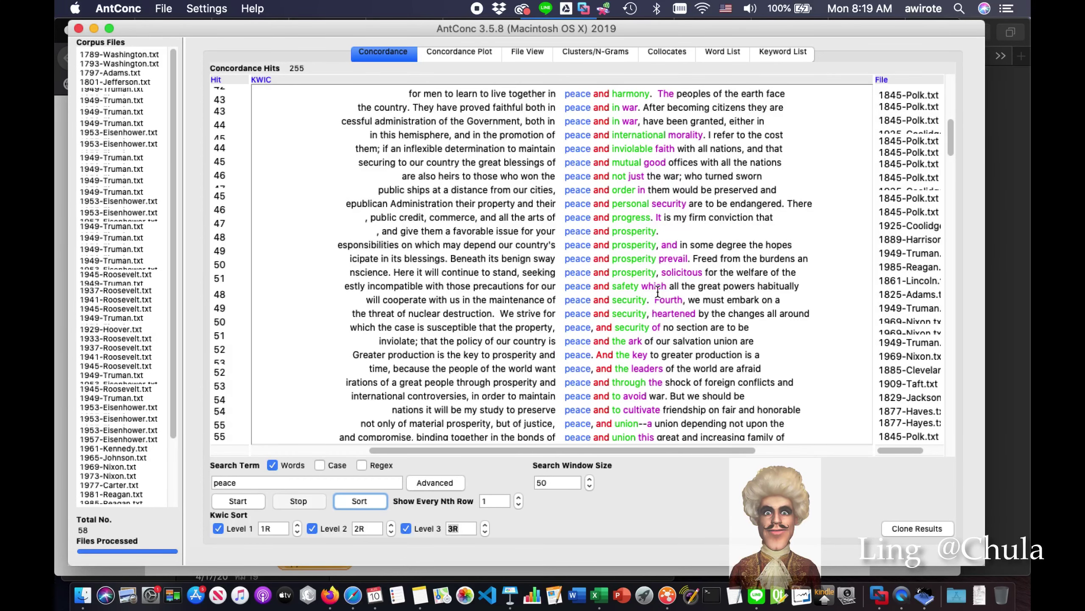
{"action": "scroll", "coordinate": [660, 319], "scroll_direction": "down", "scroll_amount": 20}
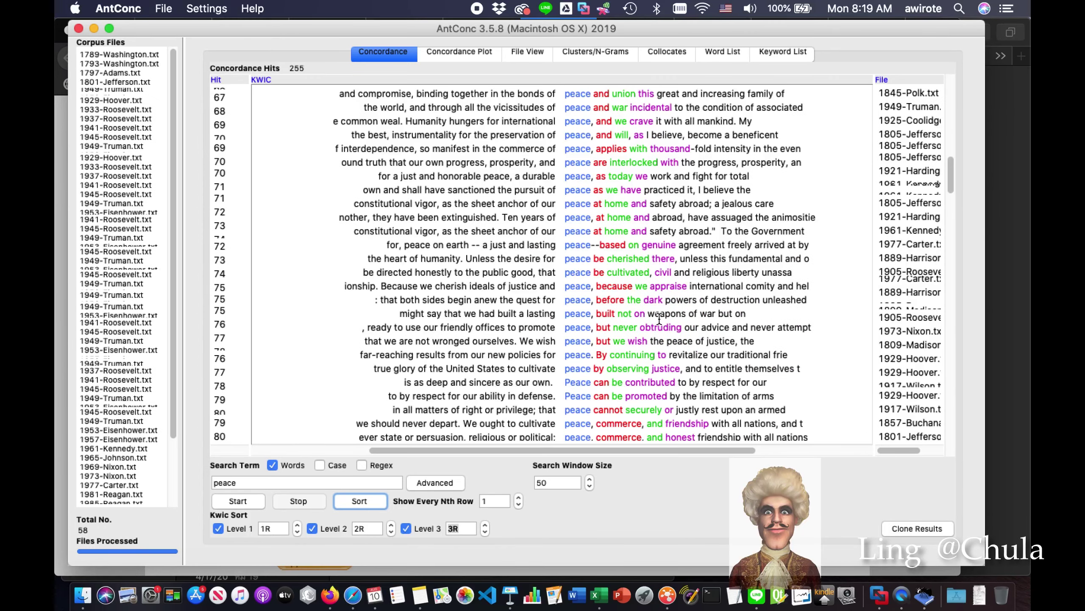
{"action": "scroll", "coordinate": [659, 319], "scroll_direction": "down", "scroll_amount": 5}
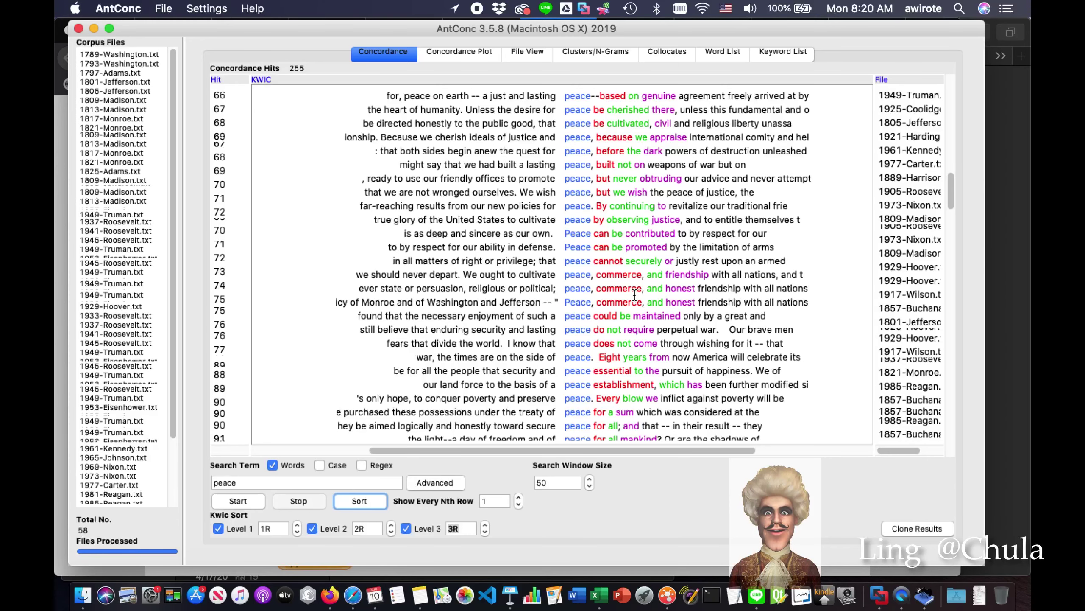
{"action": "scroll", "coordinate": [634, 295], "scroll_direction": "down", "scroll_amount": 10}
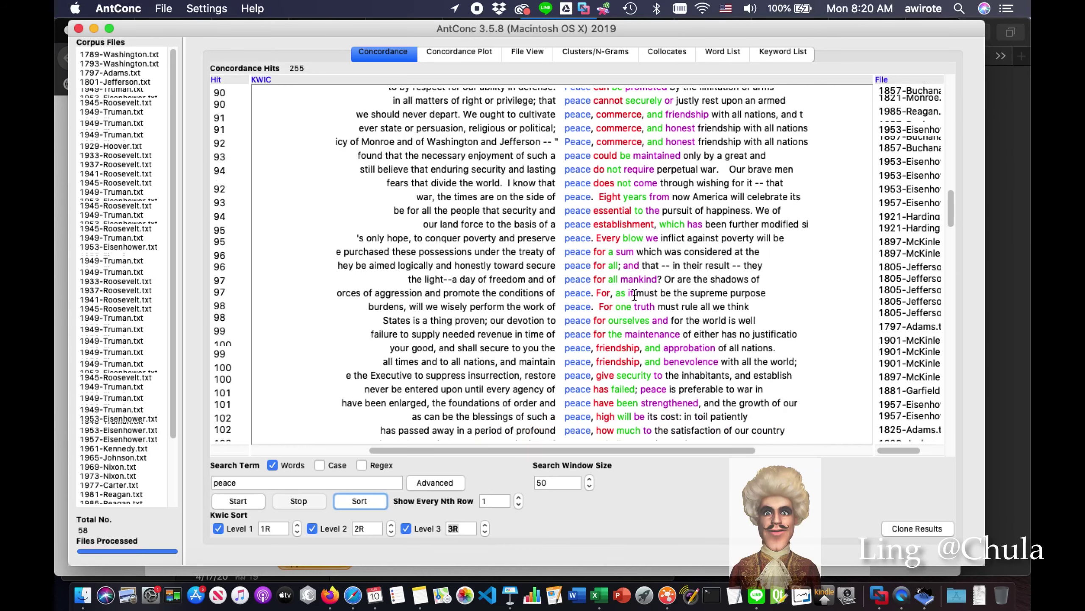
{"action": "scroll", "coordinate": [634, 295], "scroll_direction": "down", "scroll_amount": 12}
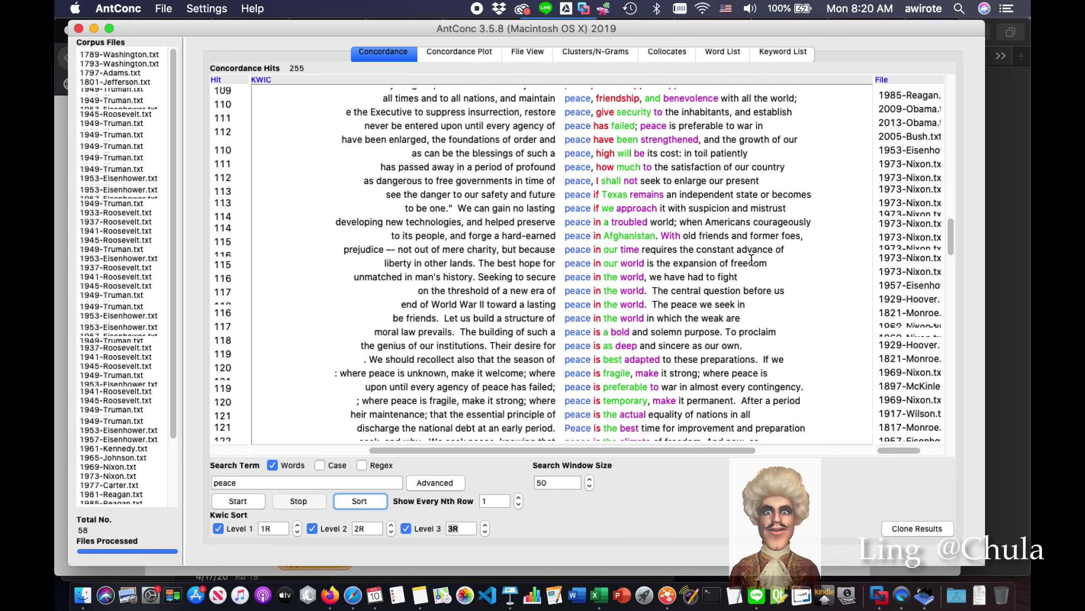
Open the "new era of peace in the world" hit in its source file 1973-Nixon.txt and review the surrounding text
{"action": "left_click", "coordinate": [588, 293]}
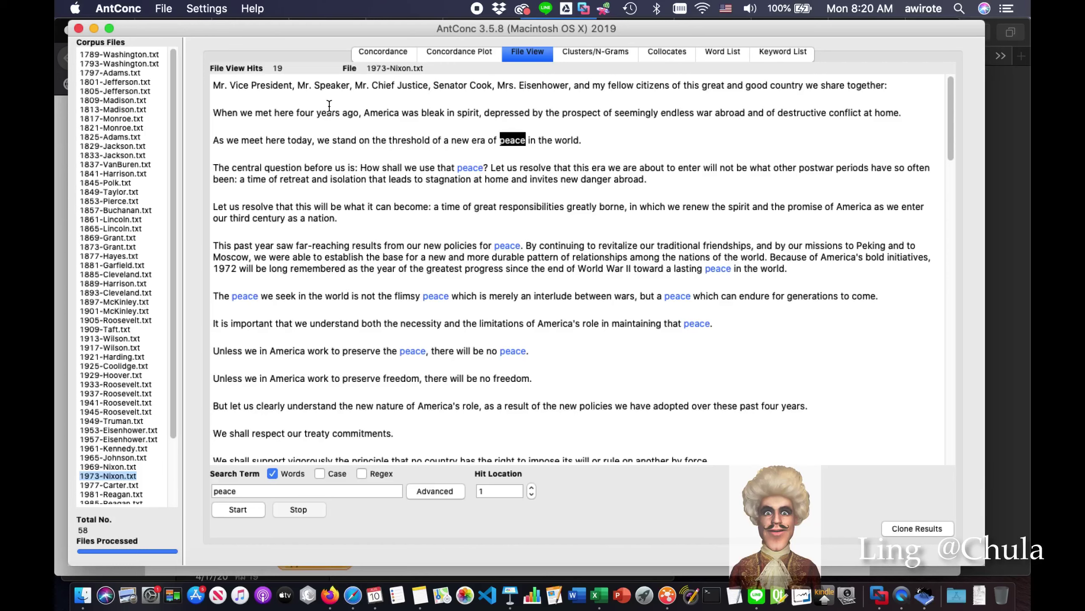
{"action": "left_click", "coordinate": [349, 158]}
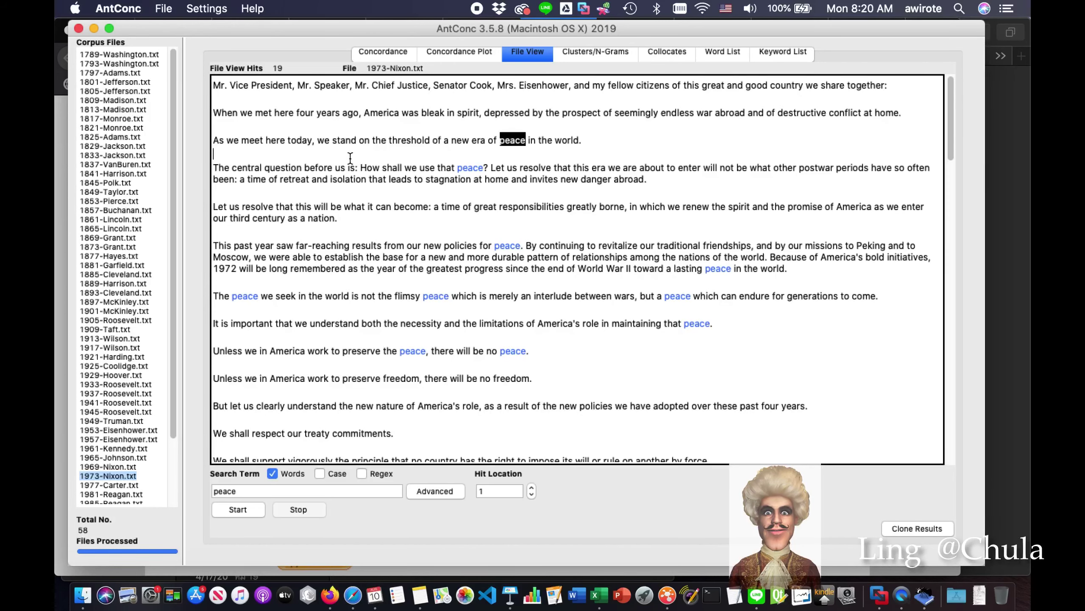
{"action": "scroll", "coordinate": [384, 165], "scroll_direction": "down", "scroll_amount": 5}
{"action": "scroll", "coordinate": [386, 165], "scroll_direction": "up", "scroll_amount": 5}
Examine the concordance plots showing where "peace" occurs in each corpus file, comparing them with the concordance lines
{"action": "left_click", "coordinate": [461, 55]}
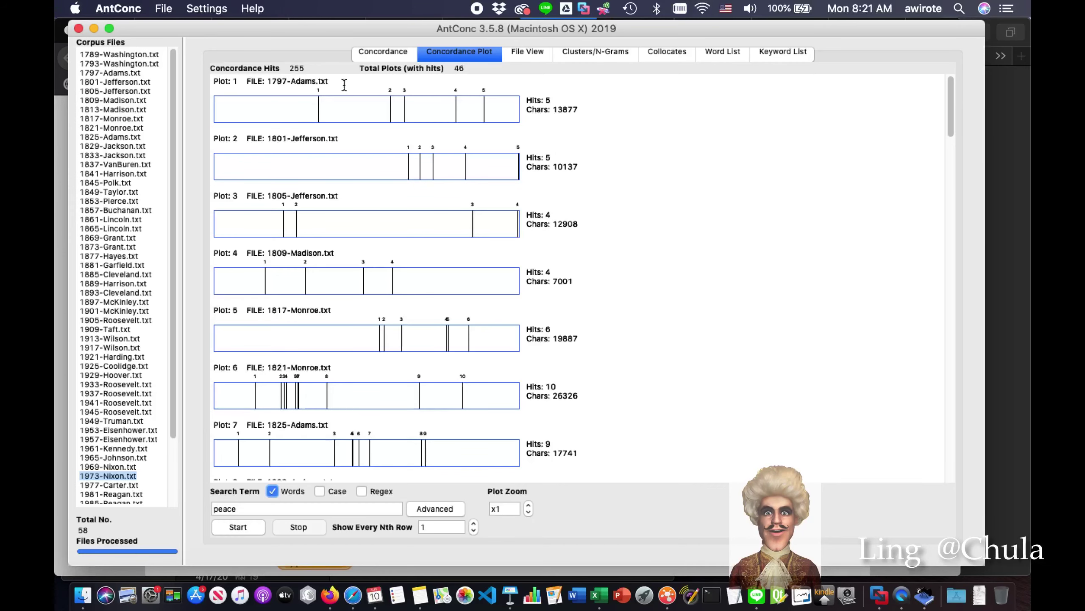
{"action": "left_click", "coordinate": [377, 52]}
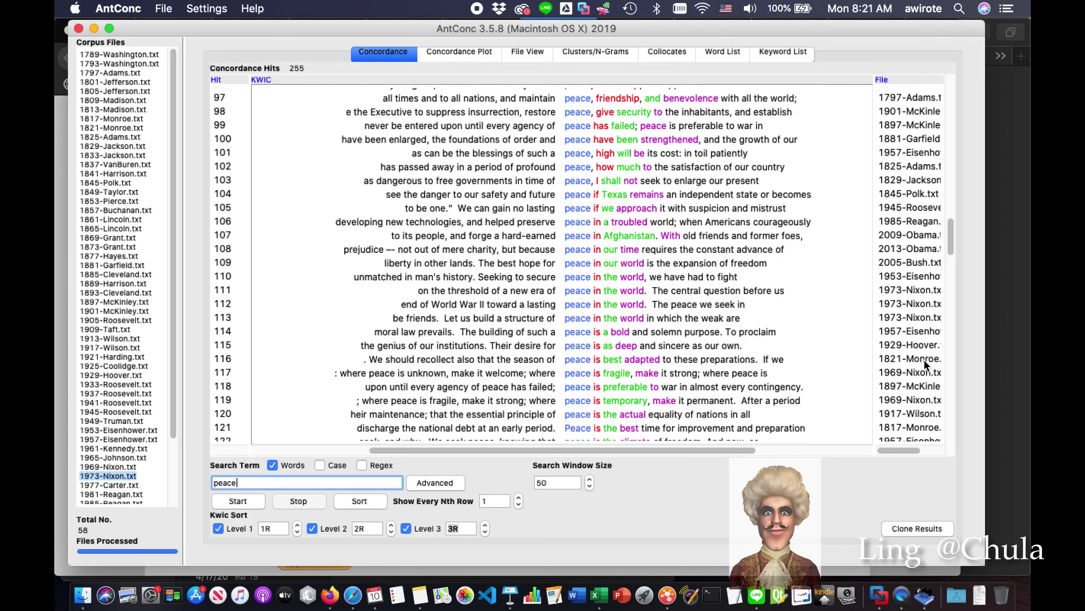
{"action": "left_click", "coordinate": [469, 53]}
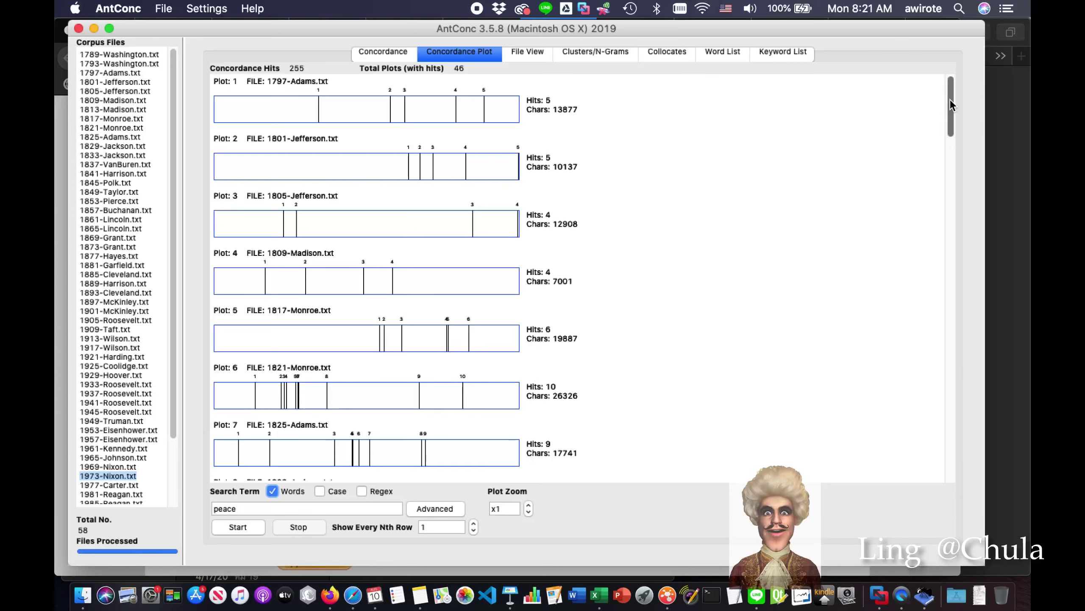
{"action": "left_click_drag", "start_coordinate": [951, 102], "coordinate": [952, 333]}
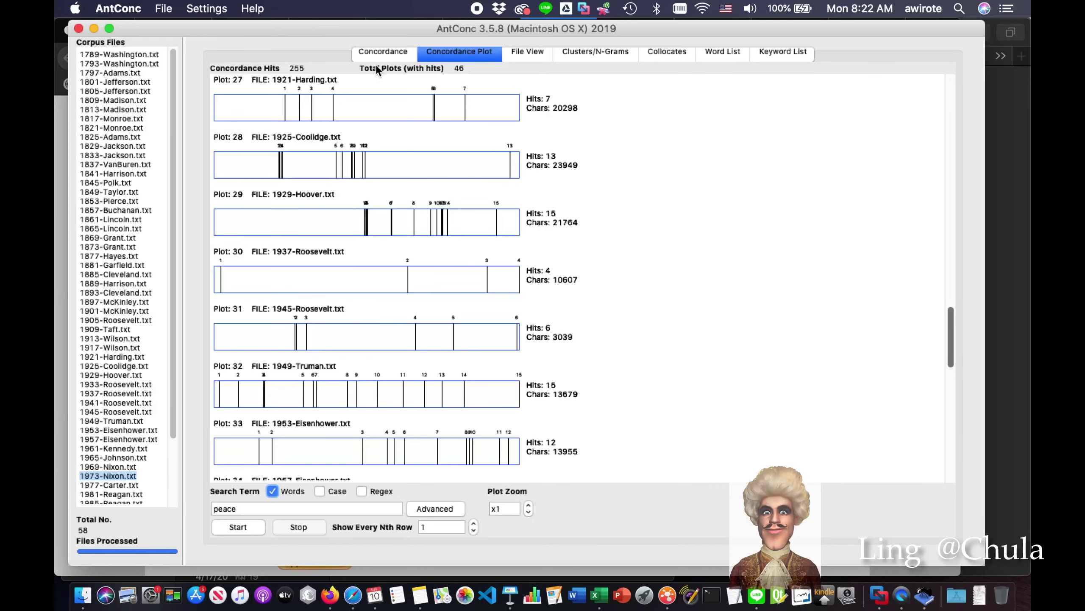
Return to the concordance lines and run a new search with the wildcard term "pea*"
{"action": "left_click", "coordinate": [377, 50]}
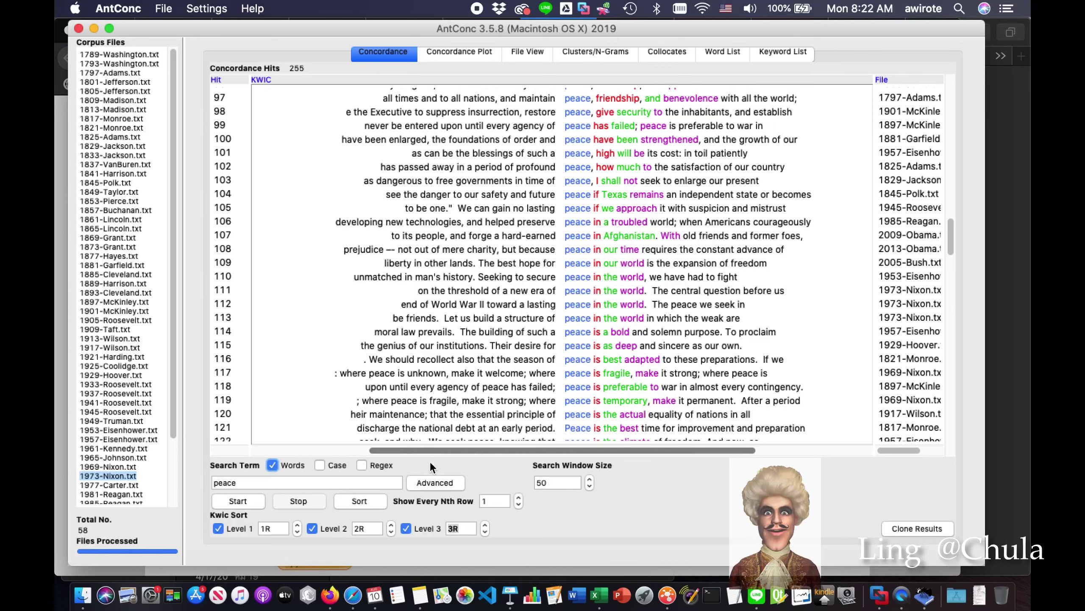
{"action": "left_click", "coordinate": [307, 482]}
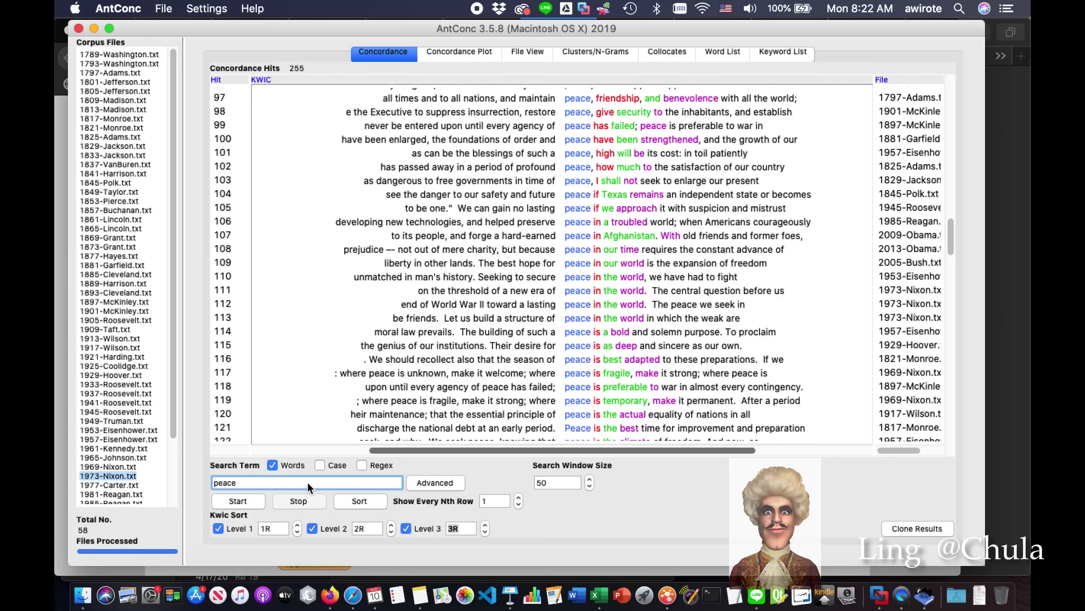
{"action": "key", "text": "BackSpace"}
{"action": "key", "text": "BackSpace"}
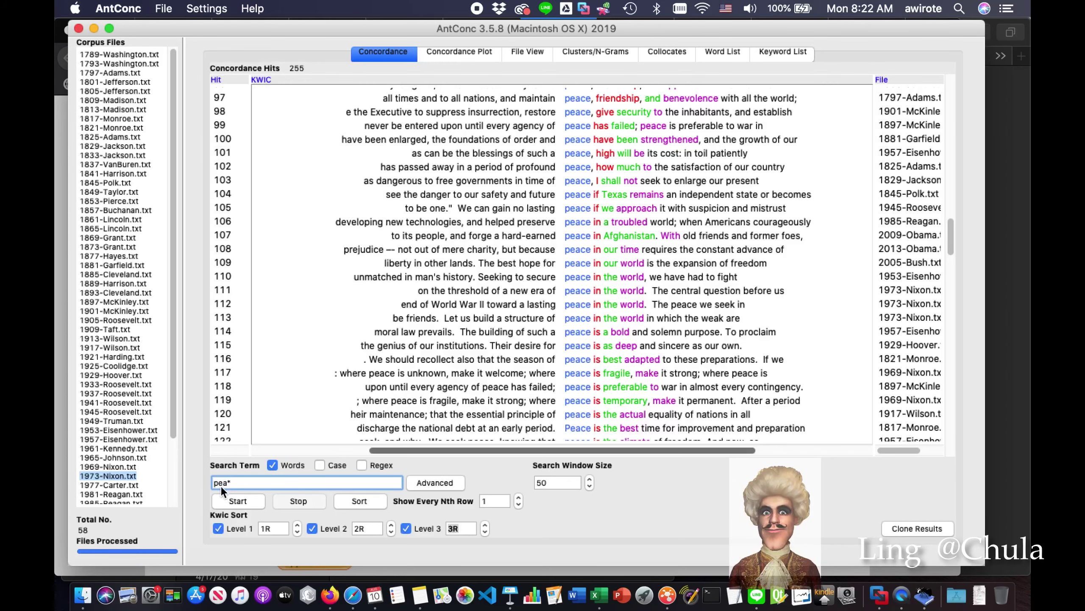
{"action": "left_click", "coordinate": [250, 500]}
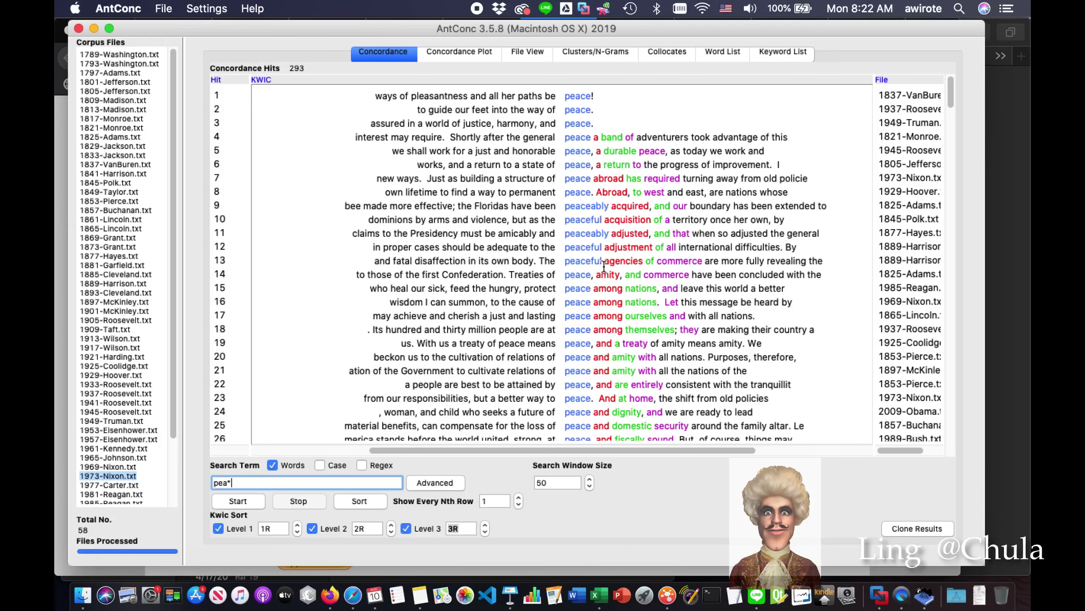
Look through the concordance lines for "pea*" and change the search term to "peace"
{"action": "scroll", "coordinate": [603, 247], "scroll_direction": "down", "scroll_amount": 5}
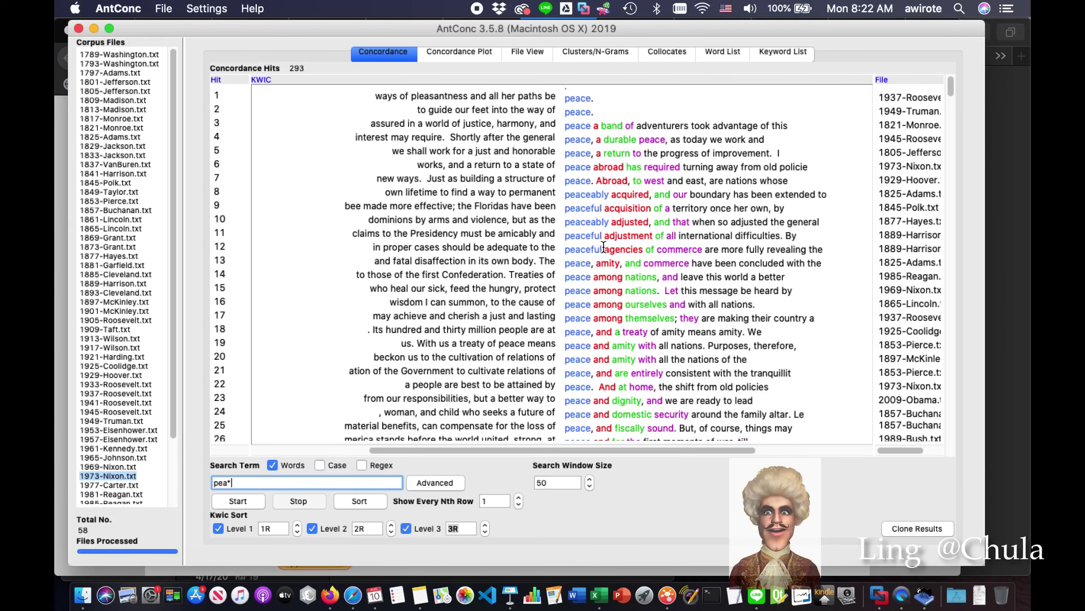
{"action": "scroll", "coordinate": [604, 247], "scroll_direction": "down", "scroll_amount": 5}
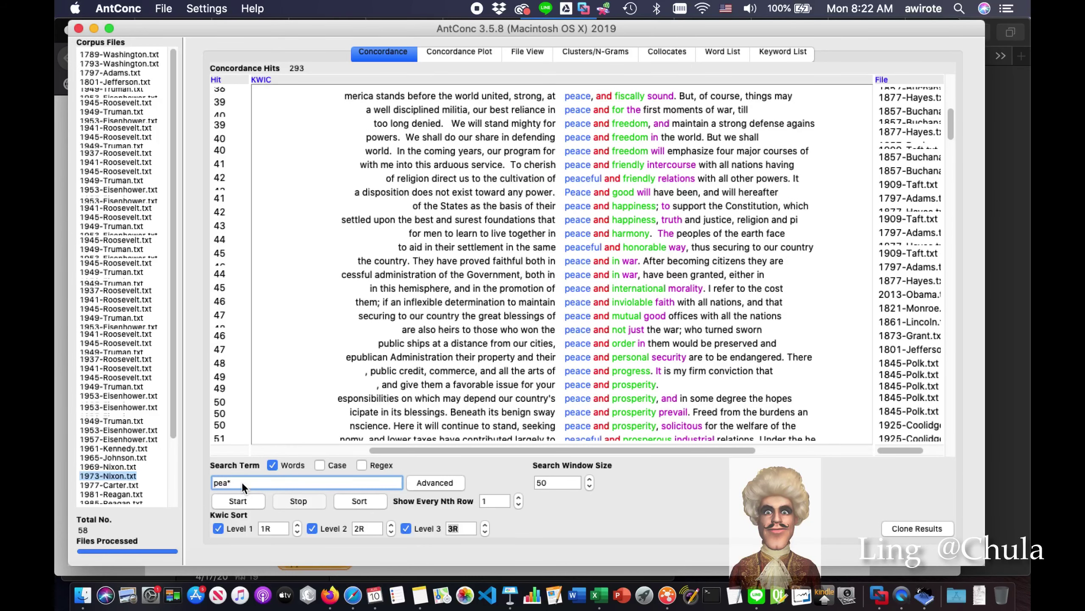
{"action": "key", "text": "BackSpace"}
{"action": "type", "text": "ce"}
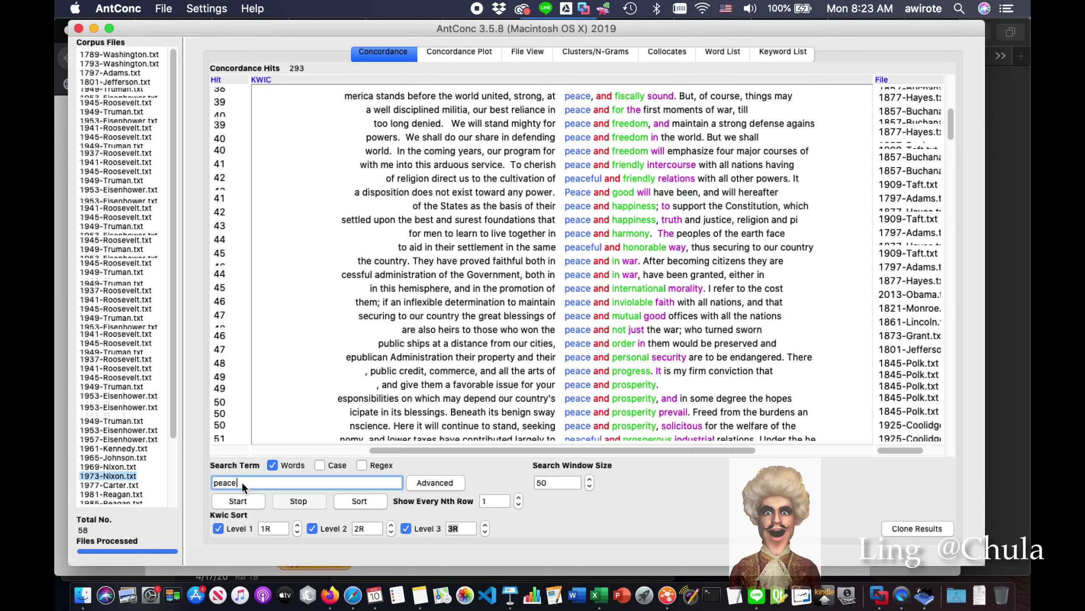
Run an advanced concordance search for "peace" with the context word "freedom" within a horizon of 5L to 5R
{"action": "left_click", "coordinate": [434, 482]}
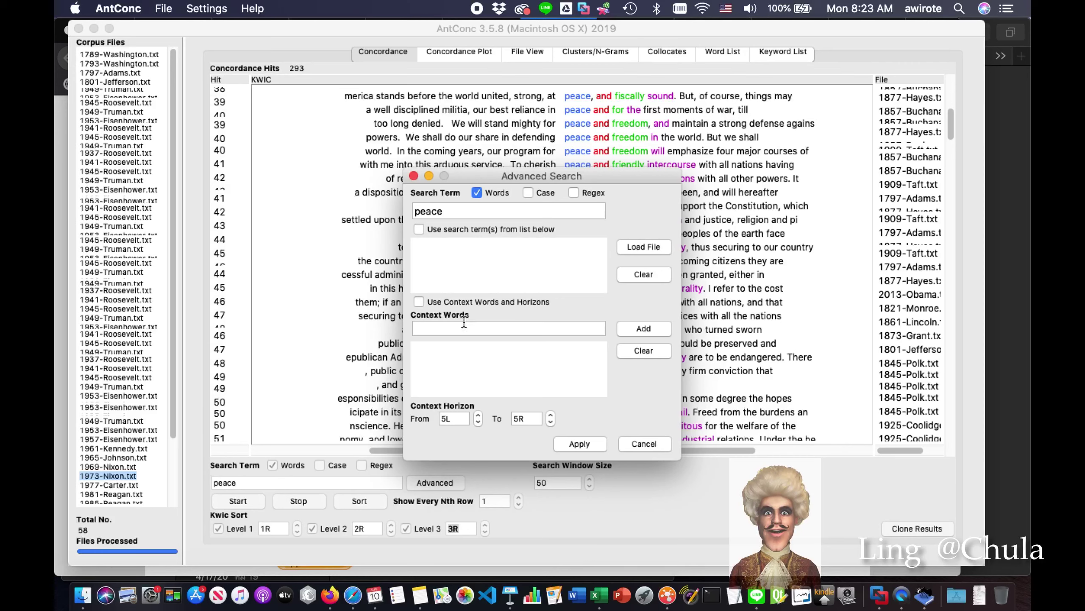
{"action": "left_click", "coordinate": [419, 302]}
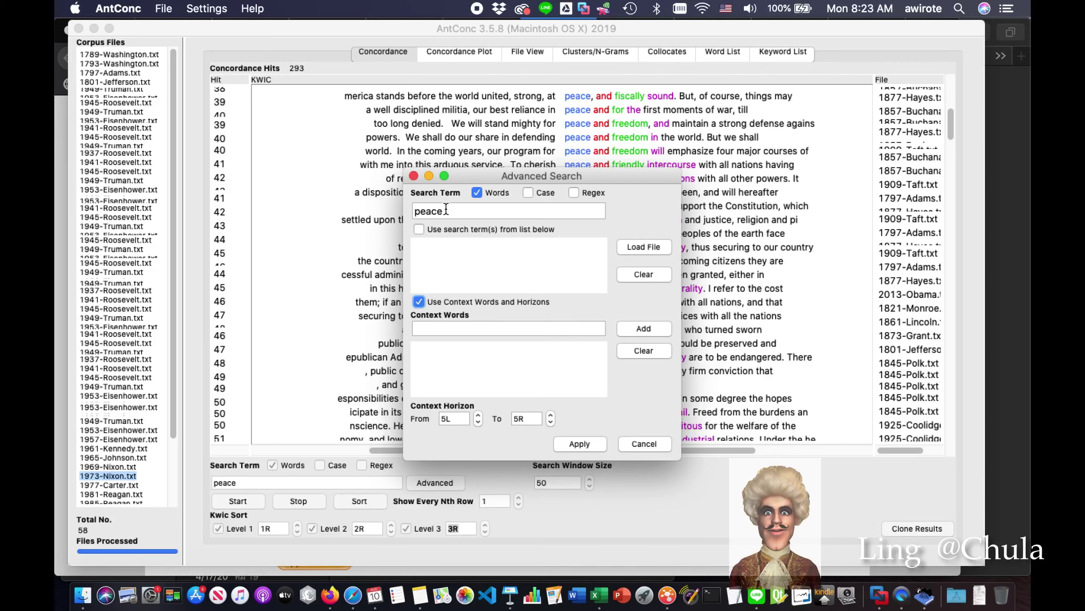
{"action": "left_click", "coordinate": [452, 329]}
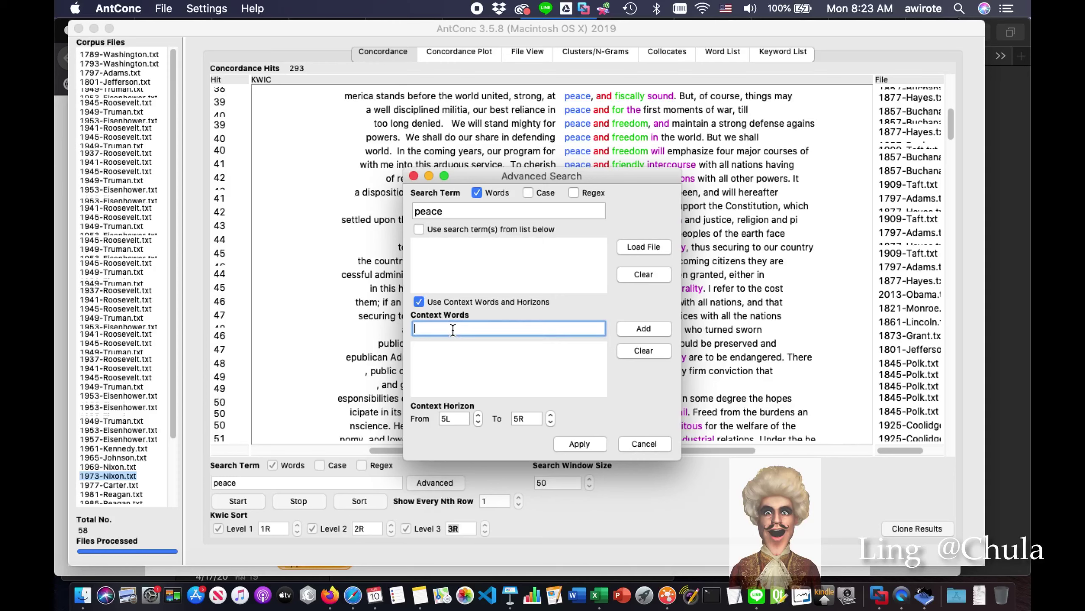
{"action": "type", "text": "freedom"}
{"action": "left_click", "coordinate": [643, 329]}
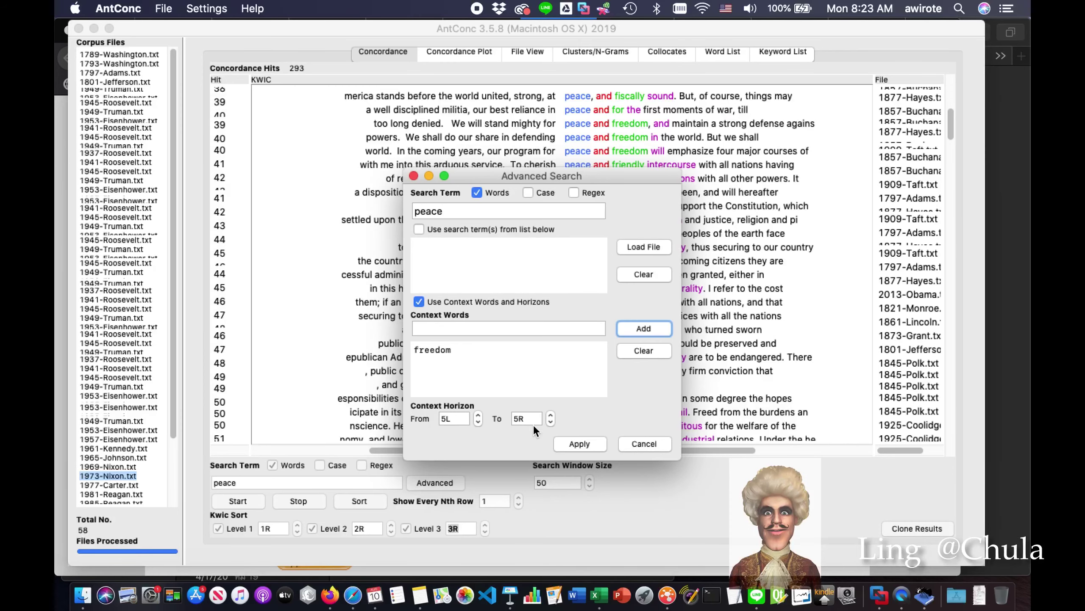
{"action": "left_click", "coordinate": [594, 442]}
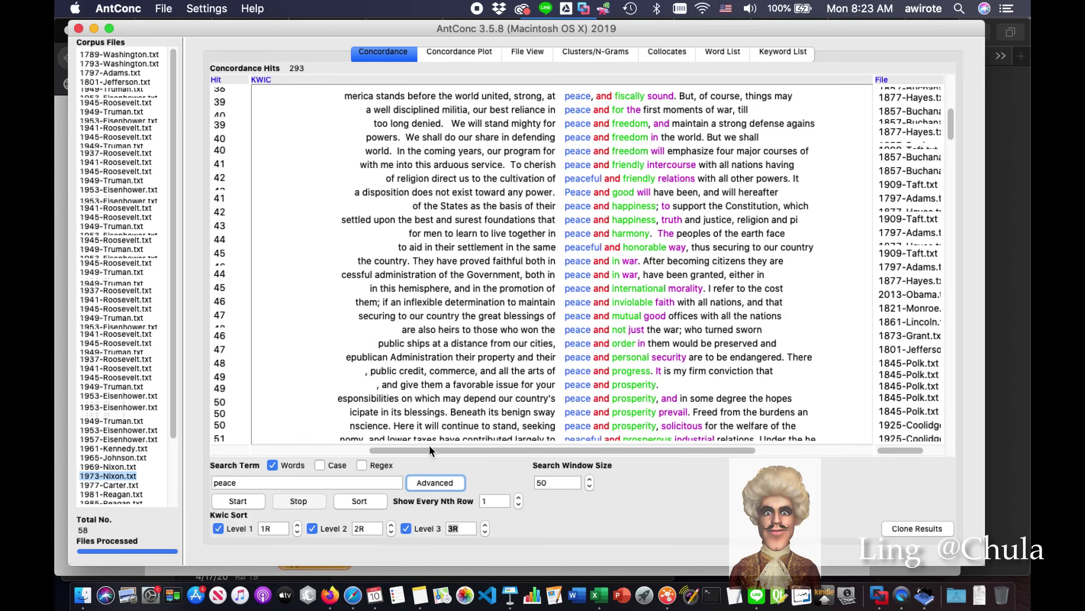
{"action": "left_click", "coordinate": [238, 500]}
{"action": "left_click", "coordinate": [252, 481]}
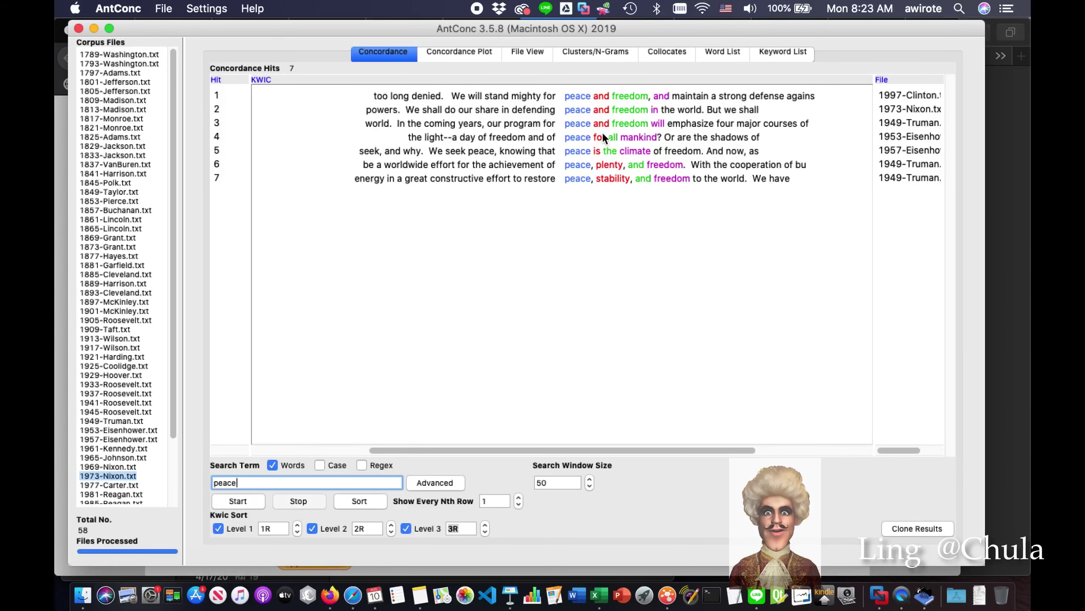